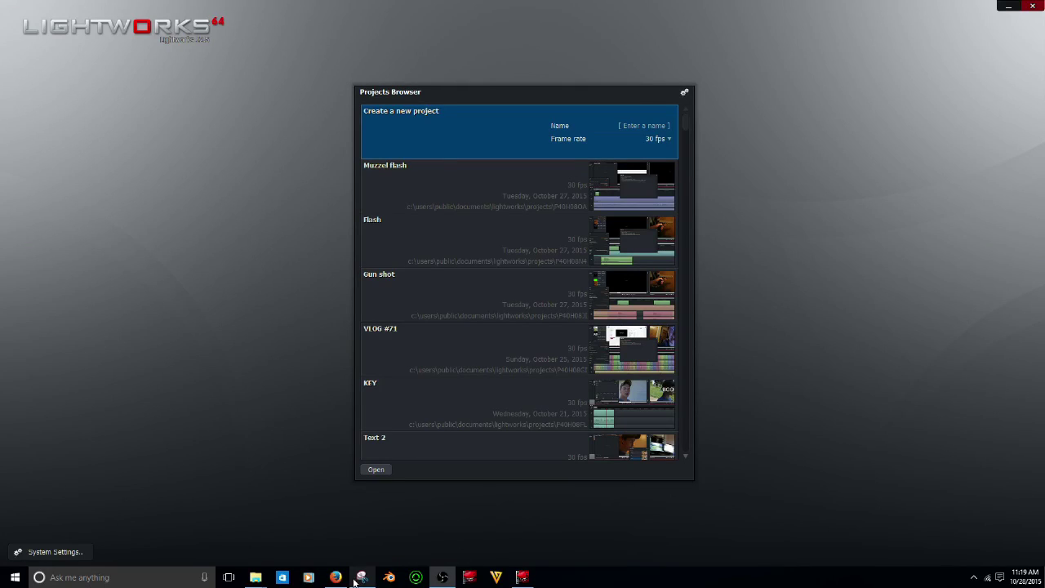
Create a new Lightworks project named hop
left_click(357, 578)
left_click(357, 578)
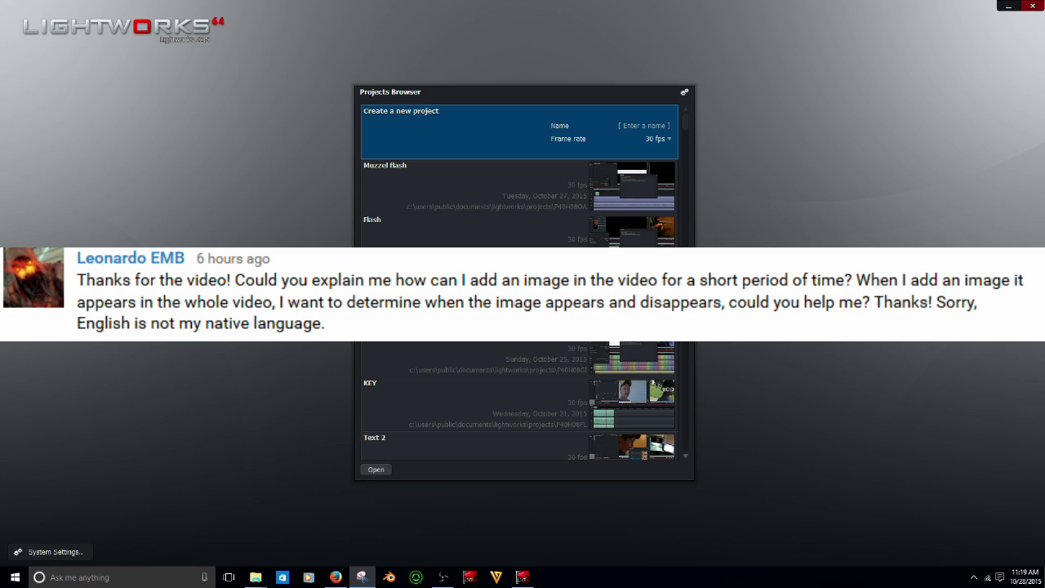
left_click(640, 125)
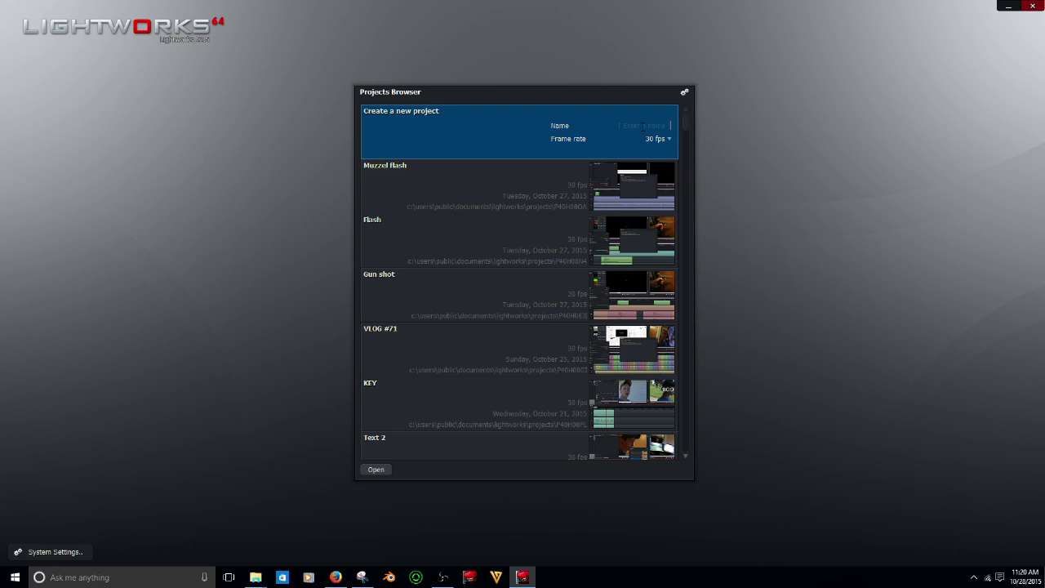
type("hop")
key("Return")
Skip importing, show the Today bin, and open DSC_3072 in a viewer
left_click(710, 81)
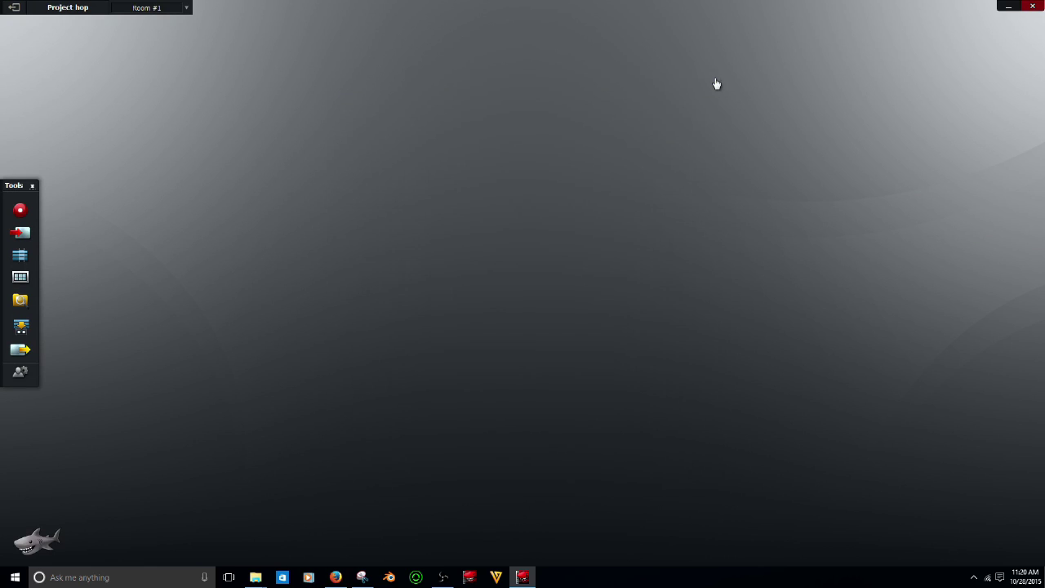
left_click(72, 72)
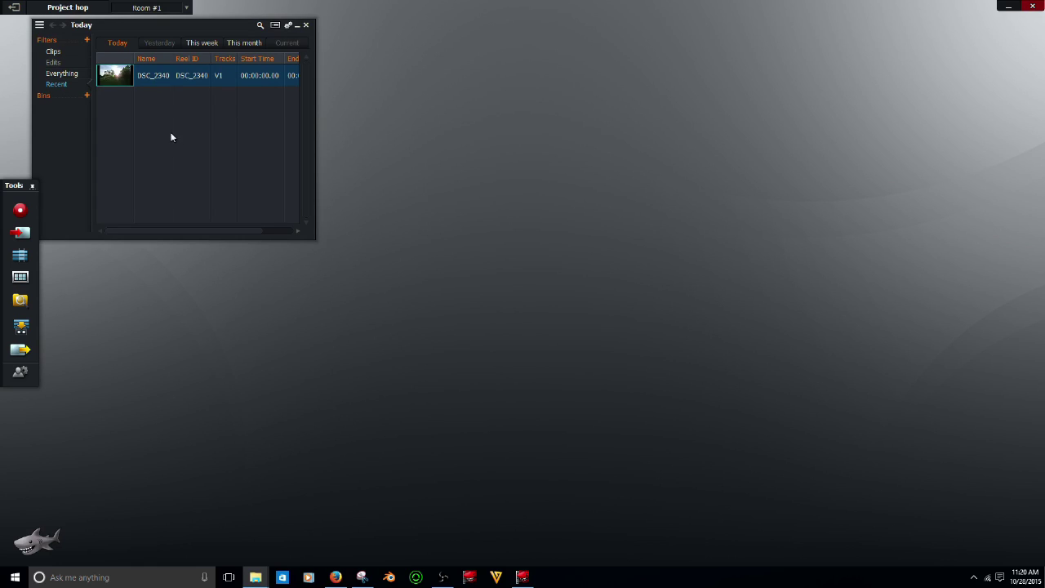
double_click(123, 78)
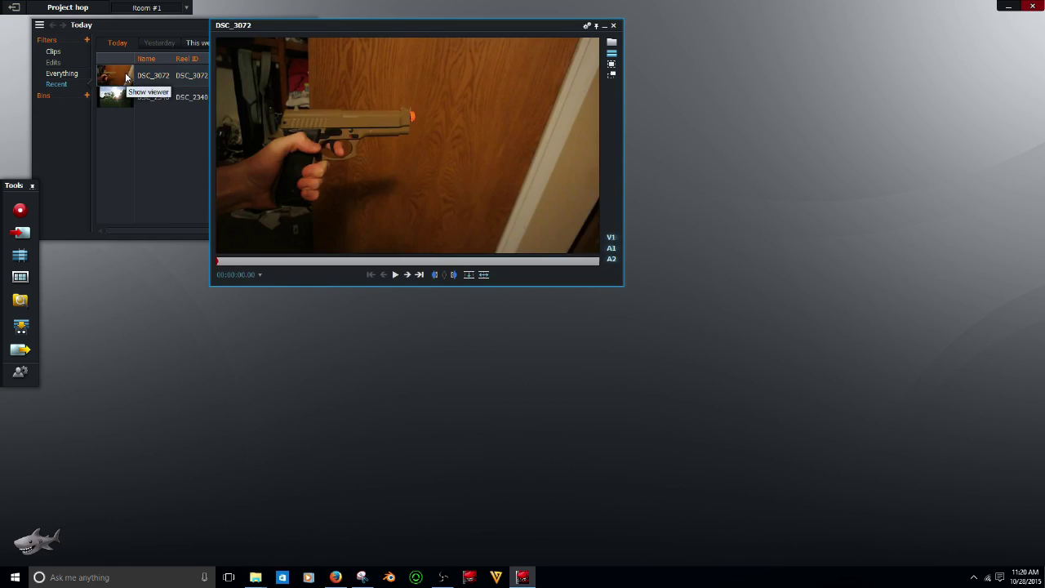
Create Edit #1 and insert a marked 3-second section of DSC_3072 onto V1, A1 and A2
left_click(20, 257)
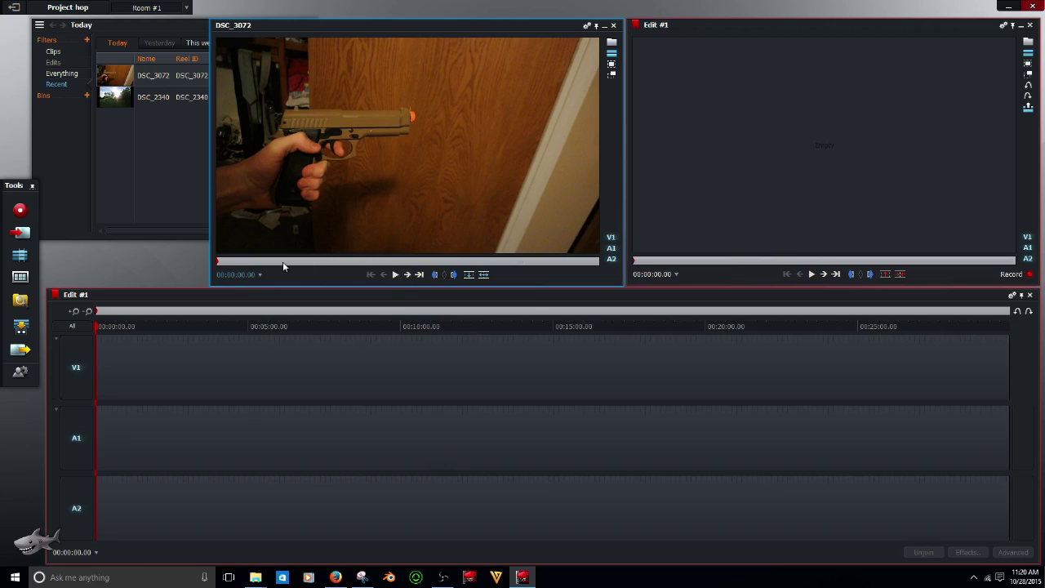
left_click(434, 275)
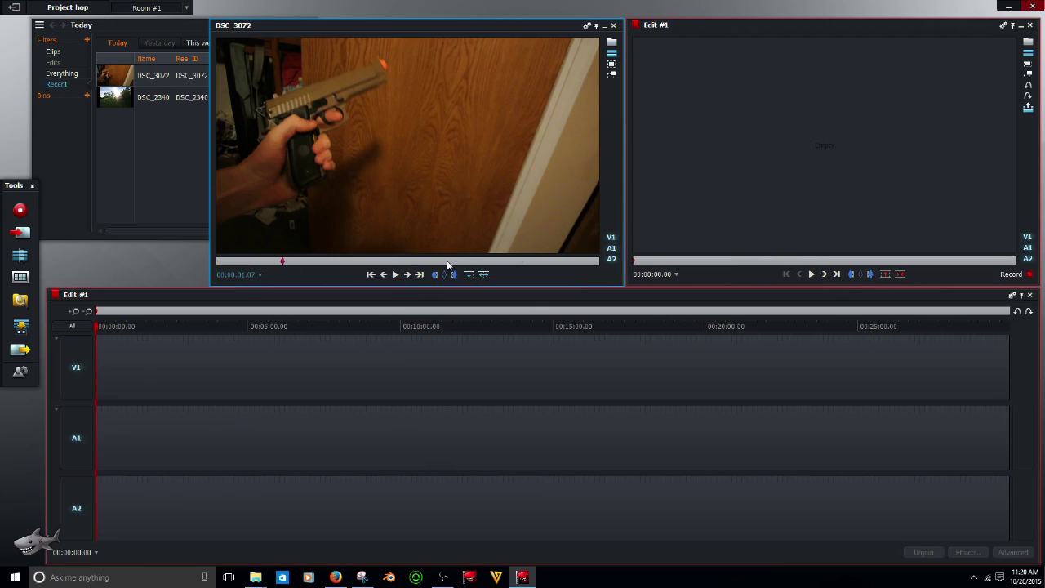
left_click(484, 275)
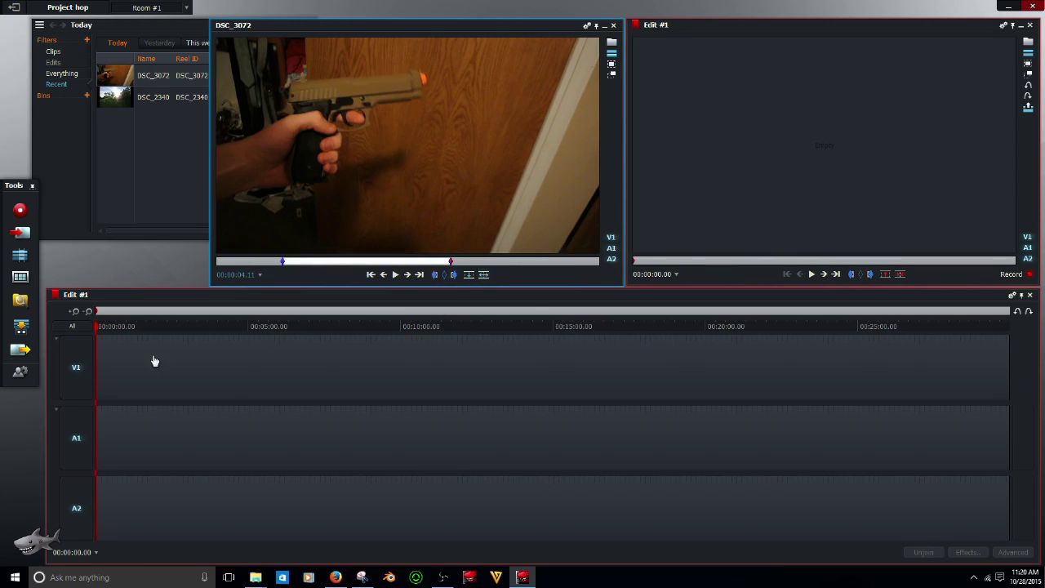
left_click(75, 326)
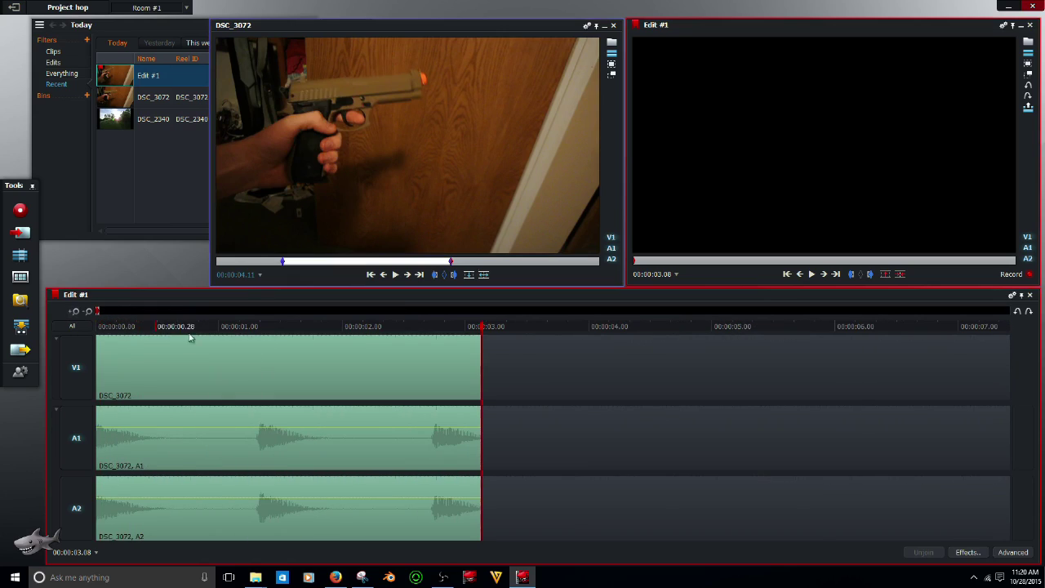
left_click_drag(483, 331, 202, 330)
Add one video track before V1 in Edit #1, then load DSC_2340 in a viewer
right_click(76, 369)
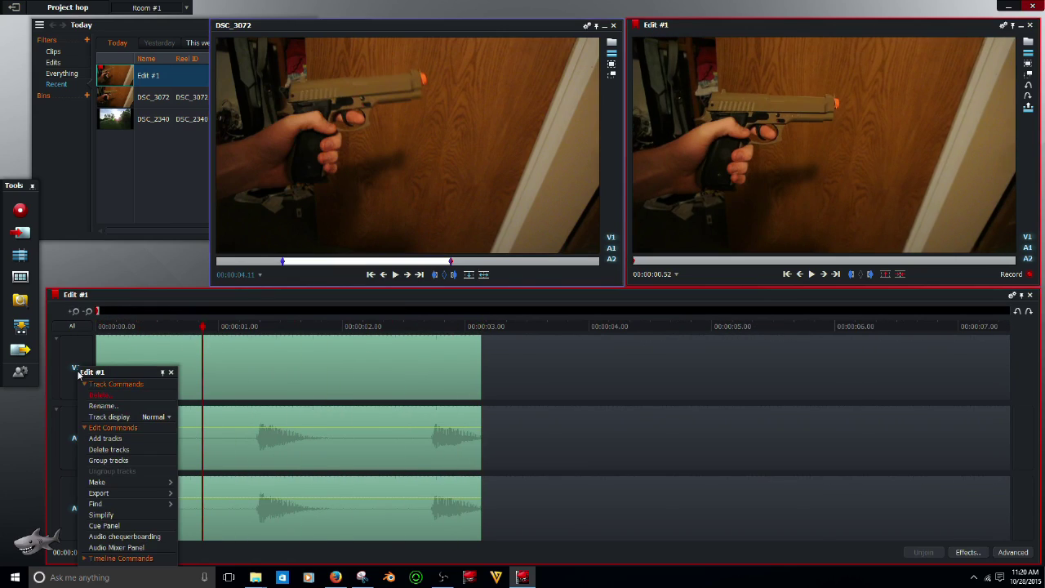
left_click(106, 439)
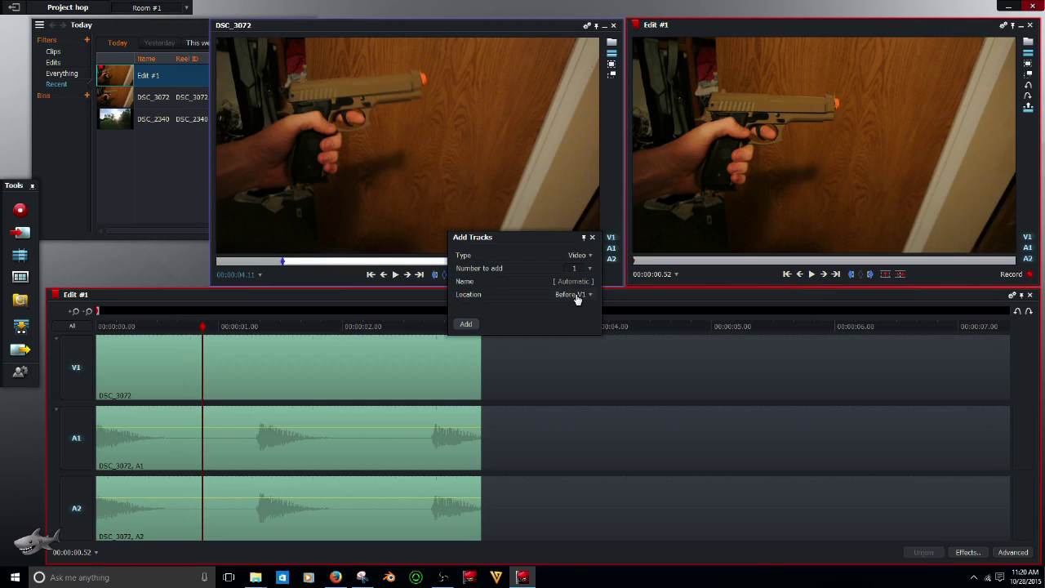
left_click(466, 325)
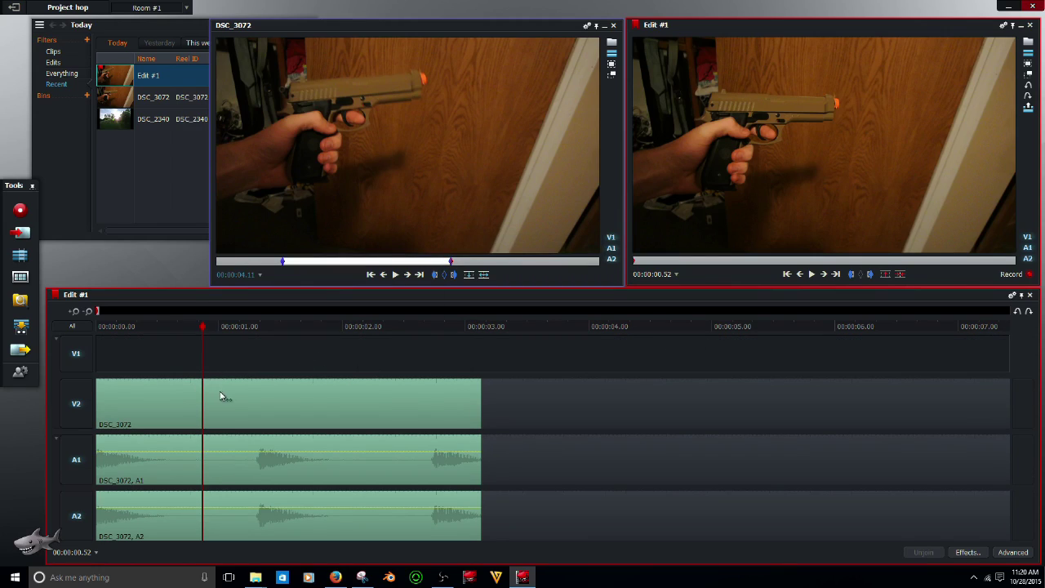
double_click(147, 119)
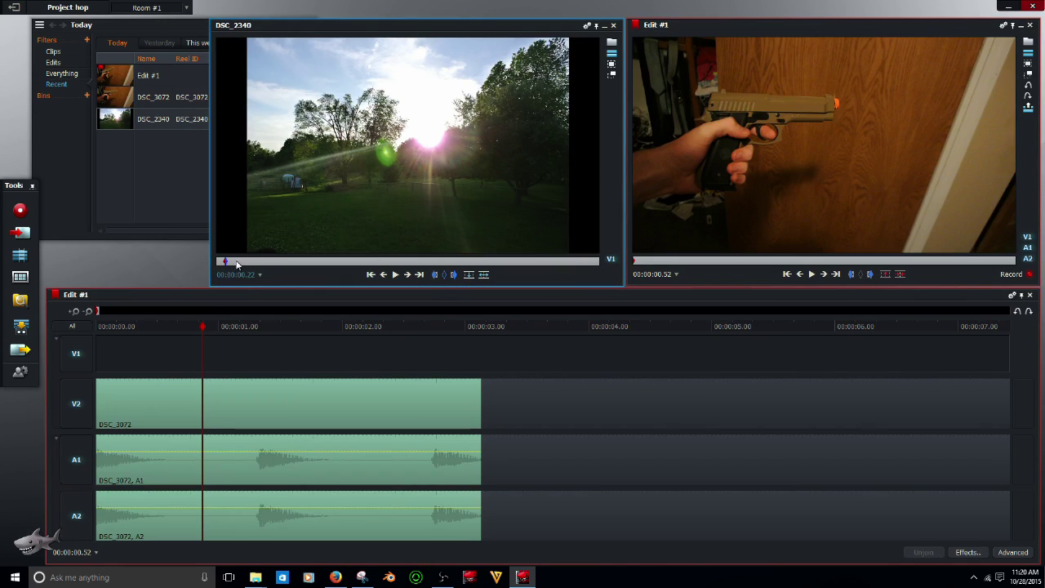
Insert DSC_2340 onto V1 only, excluding V2, A1 and A2 so the lower clips stay unsplit
left_click(484, 275)
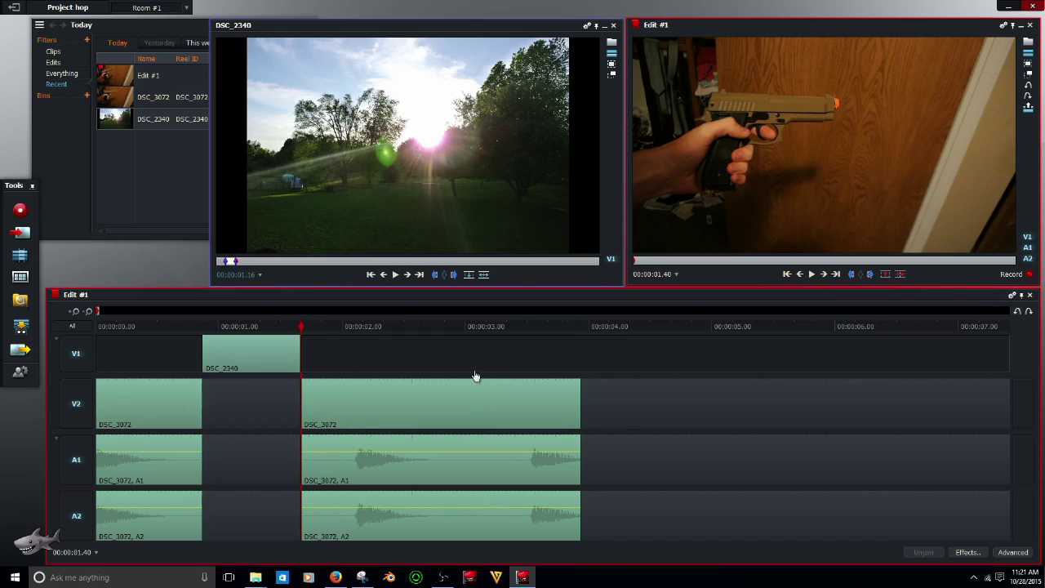
key("ctrl+z")
left_click(77, 401)
left_click(76, 462)
left_click(76, 527)
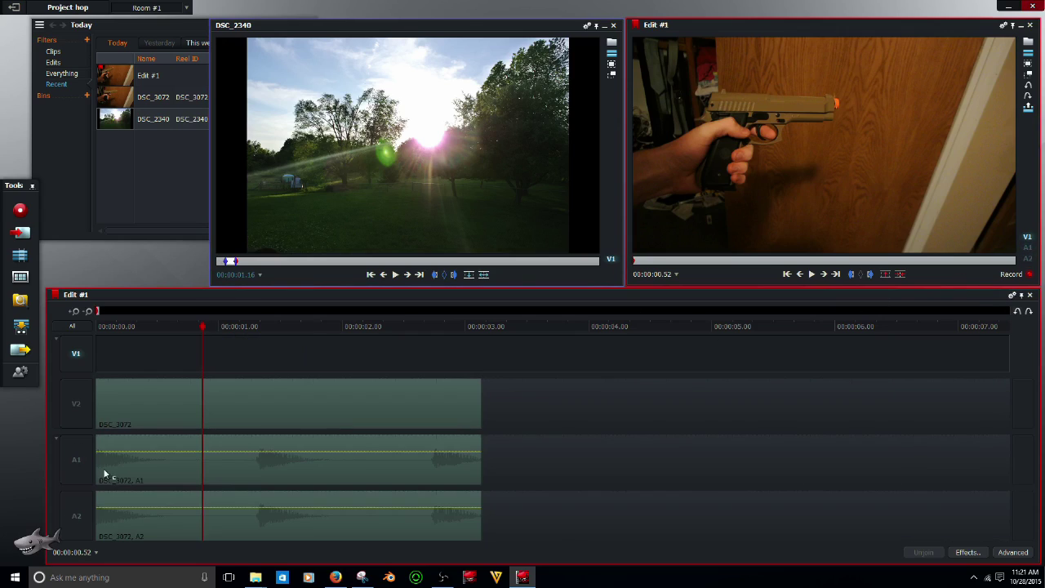
left_click(484, 275)
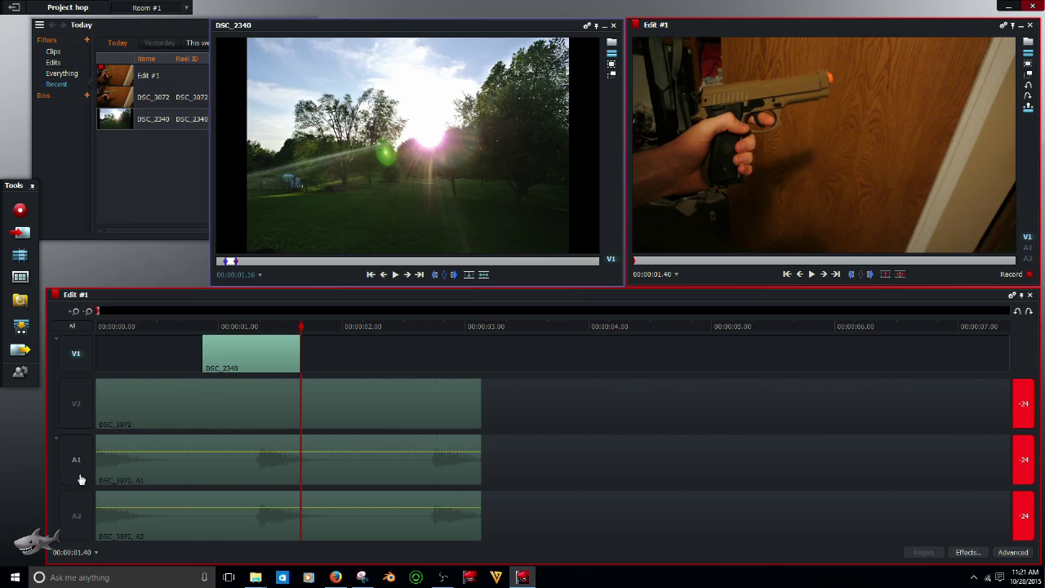
Re-enable V2, A1 and A2, park inside DSC_2340, then exclude those tracks again
left_click(78, 401)
left_click(76, 460)
left_click(77, 512)
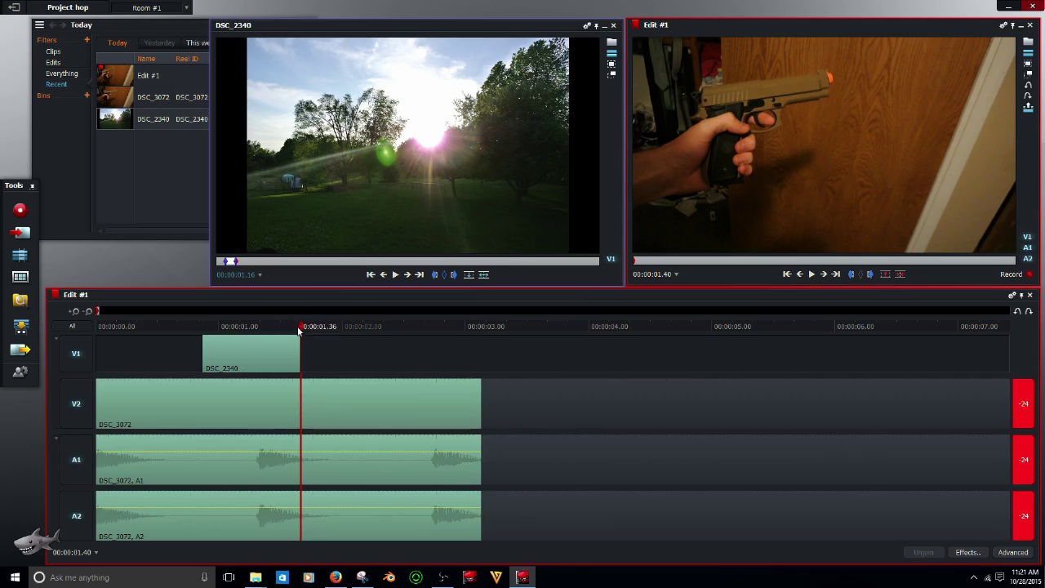
mouse_move(300, 326)
left_mouse_down()
mouse_move(218, 337)
mouse_move(275, 343)
mouse_move(274, 331)
mouse_move(283, 333)
left_mouse_up()
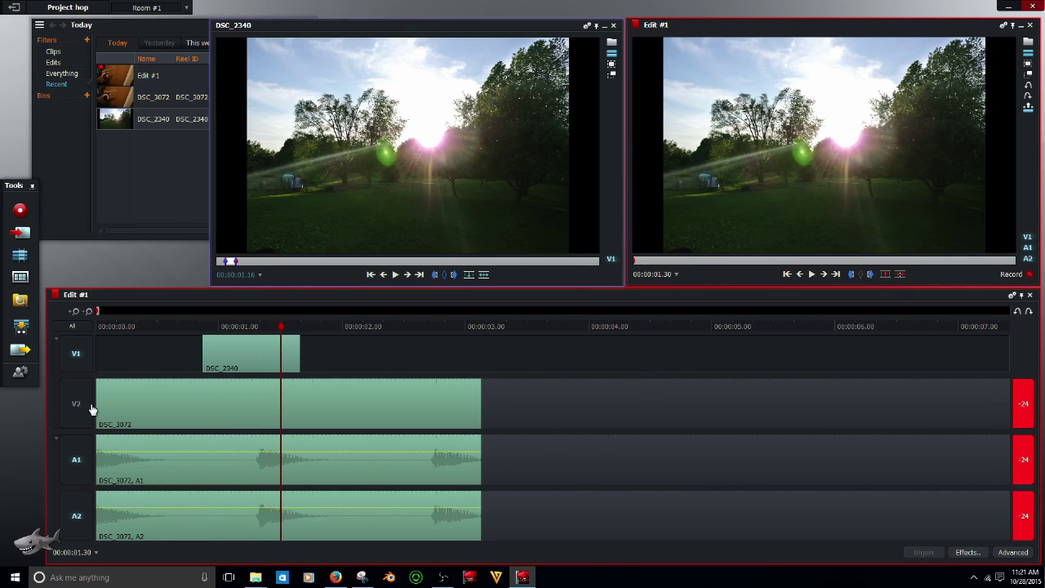
left_click_drag(92, 410, 76, 515)
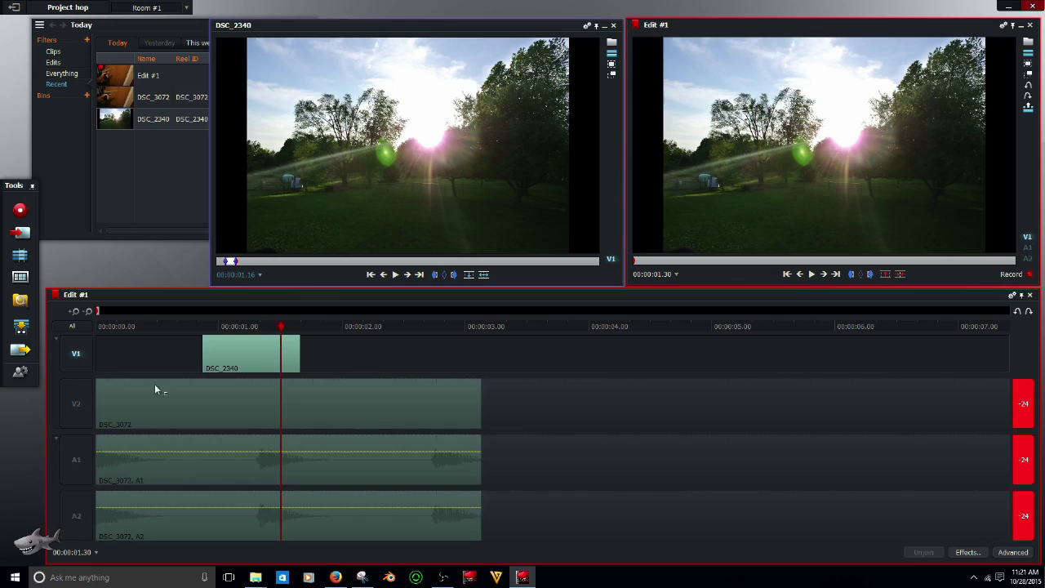
Trim the tail of DSC_2340 on V1 to end at about 1.30 s, parking at 01.28
left_click(886, 275)
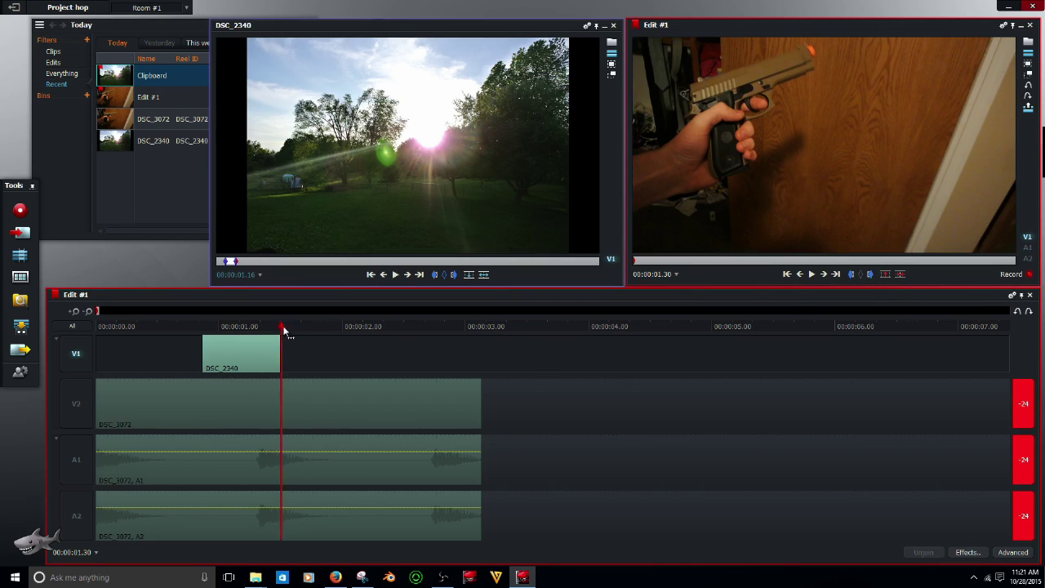
left_click(922, 328)
left_click(254, 390)
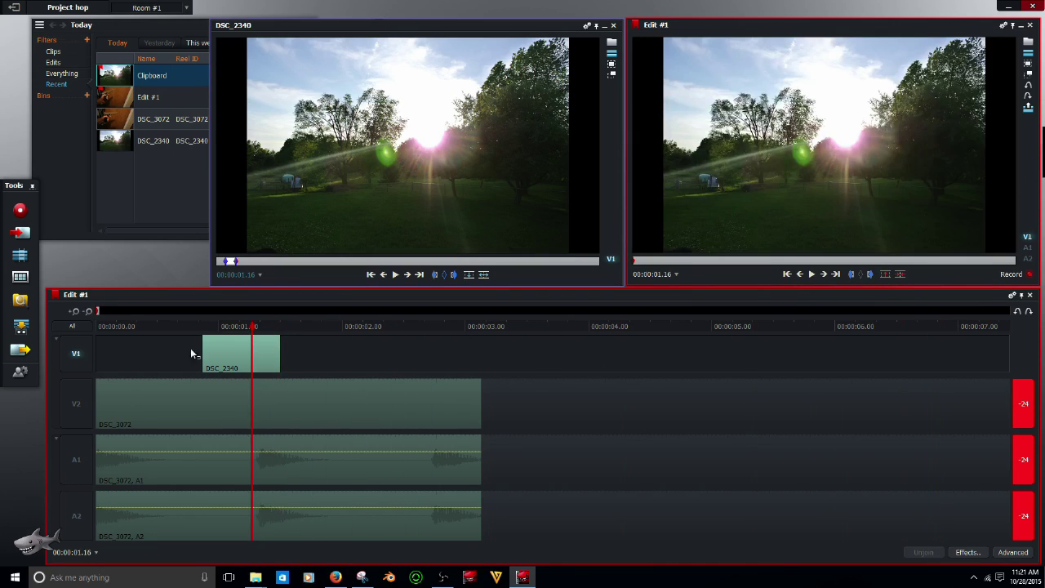
left_click_drag(254, 326, 191, 337)
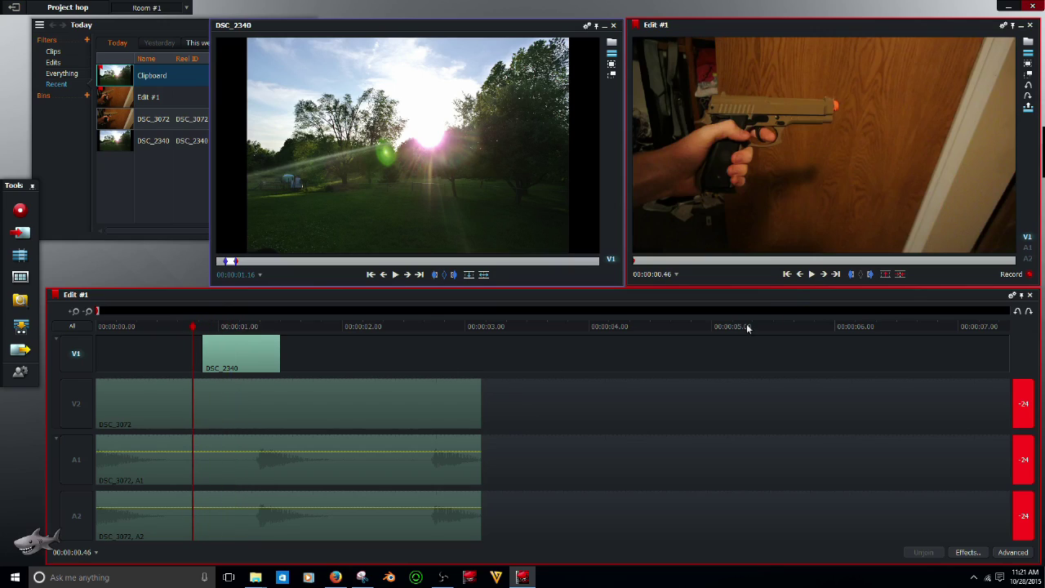
Preview the edit, park over DSC_2340, and bring up the Video DVEs effects browser
left_click(814, 275)
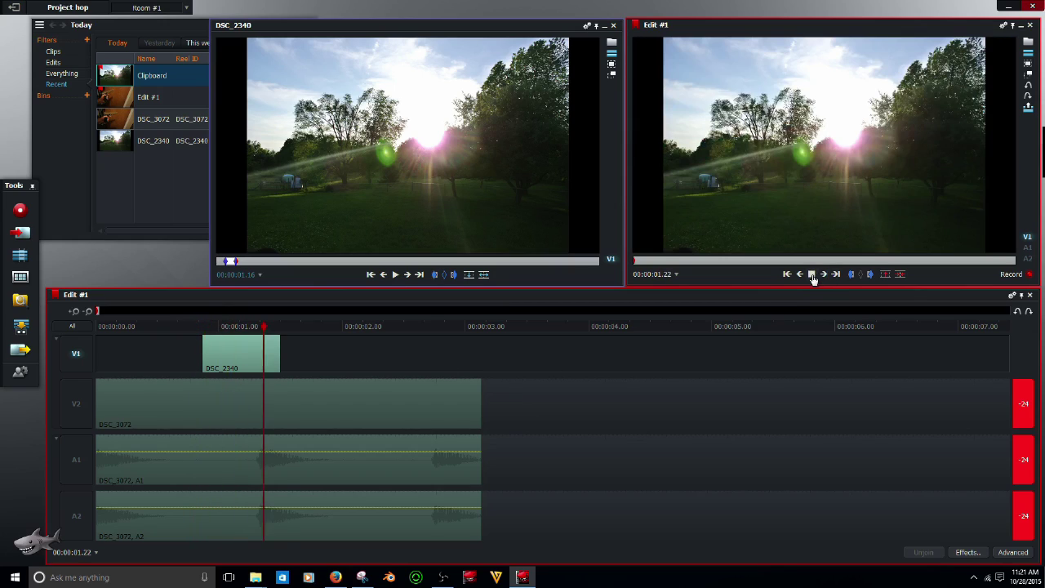
left_click(812, 275)
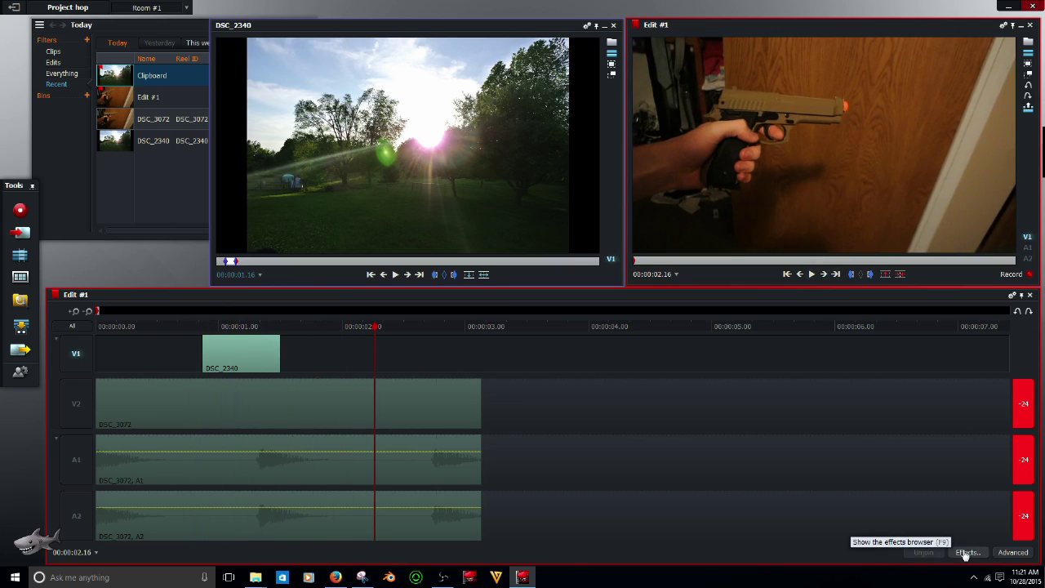
left_click_drag(375, 325, 255, 327)
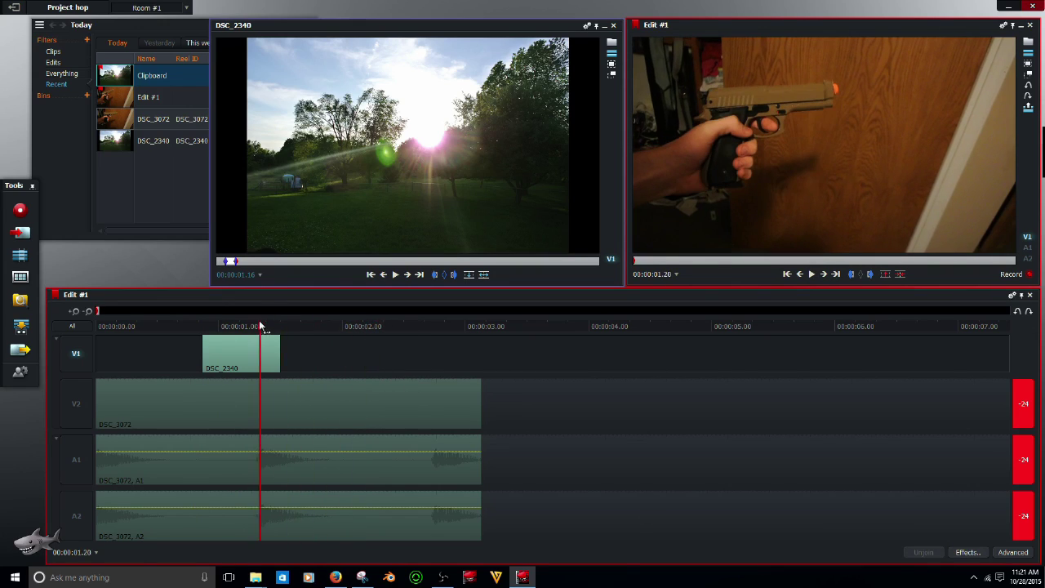
left_click(967, 552)
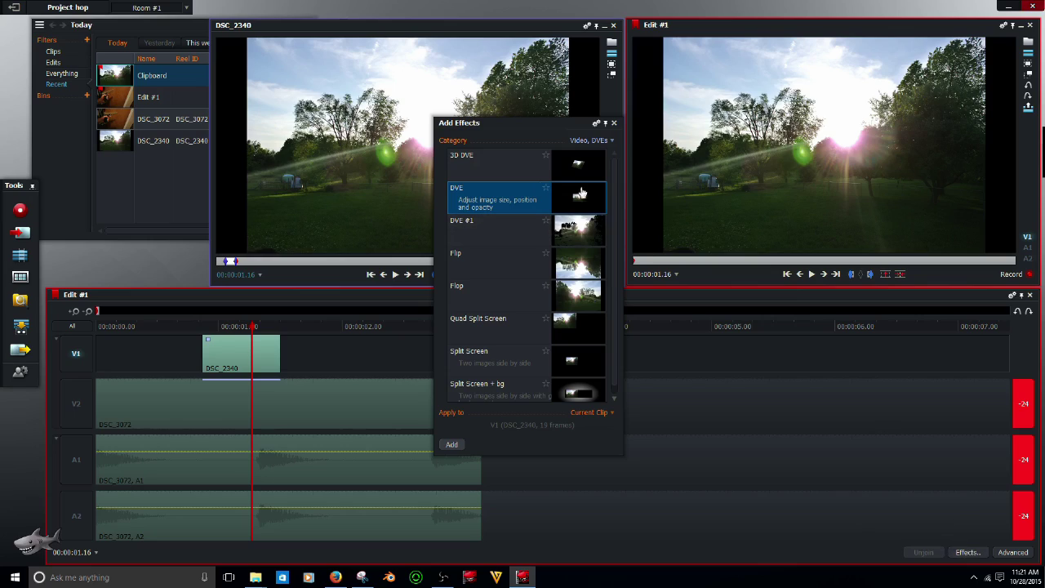
Apply the Video DVEs > DVE effect to DSC_2340 and return the playhead into the clip
left_click(582, 143)
left_click(485, 201)
left_click(614, 123)
left_click_drag(253, 328, 226, 327)
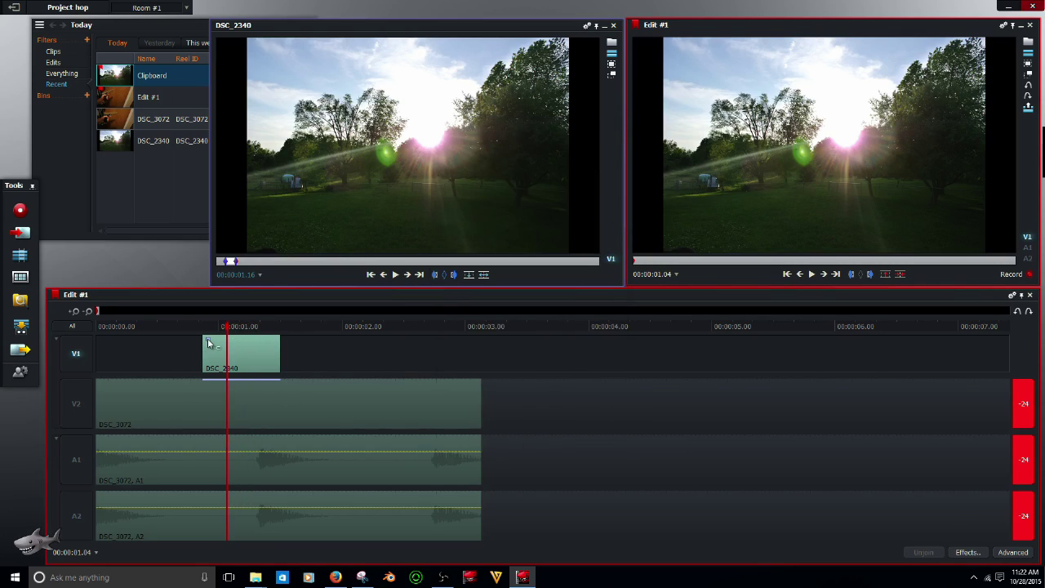
right_click(210, 343)
Scale the DSC_2340 overlay to 0.53, position it at 0.57/0.30, and extend its end to about 1.44 s
left_click(233, 380)
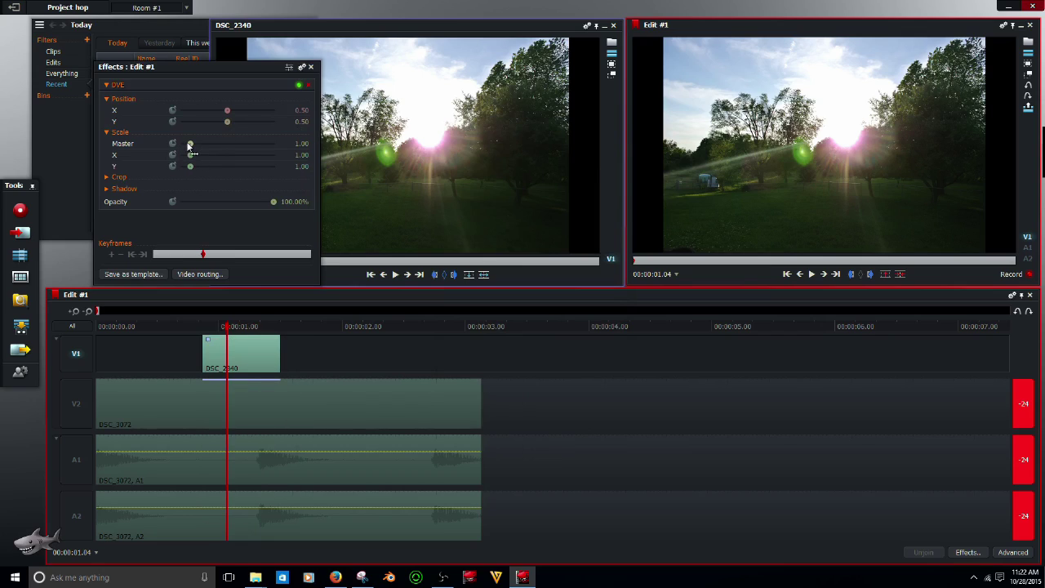
left_click_drag(188, 144, 184, 147)
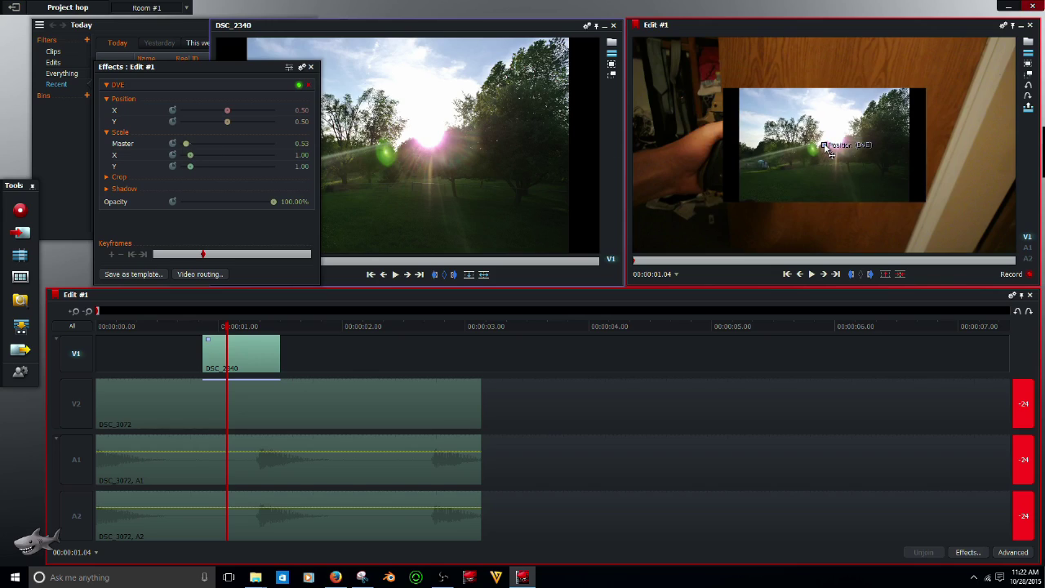
left_click_drag(830, 154, 863, 199)
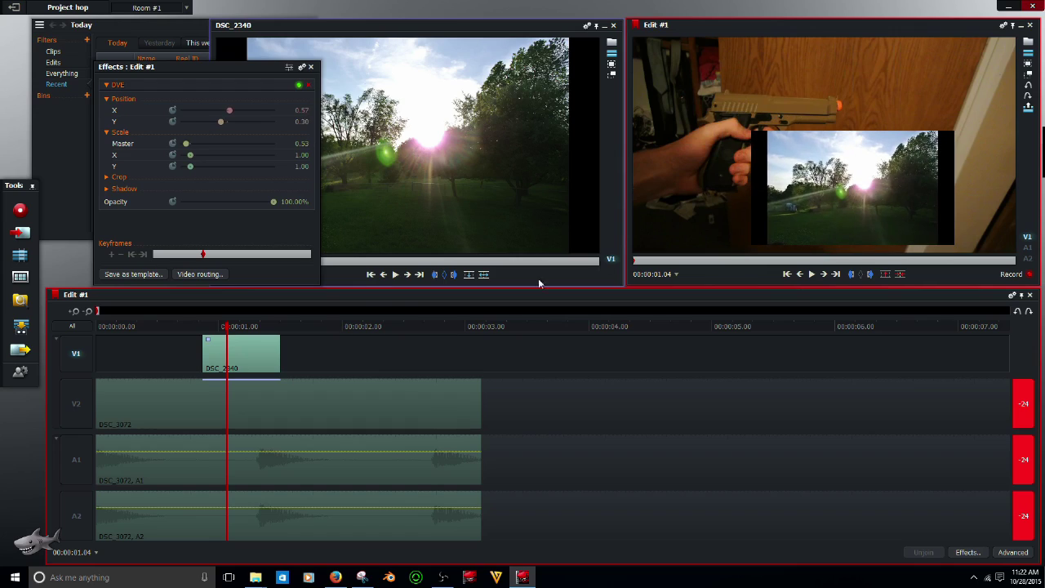
left_click_drag(229, 331, 200, 355)
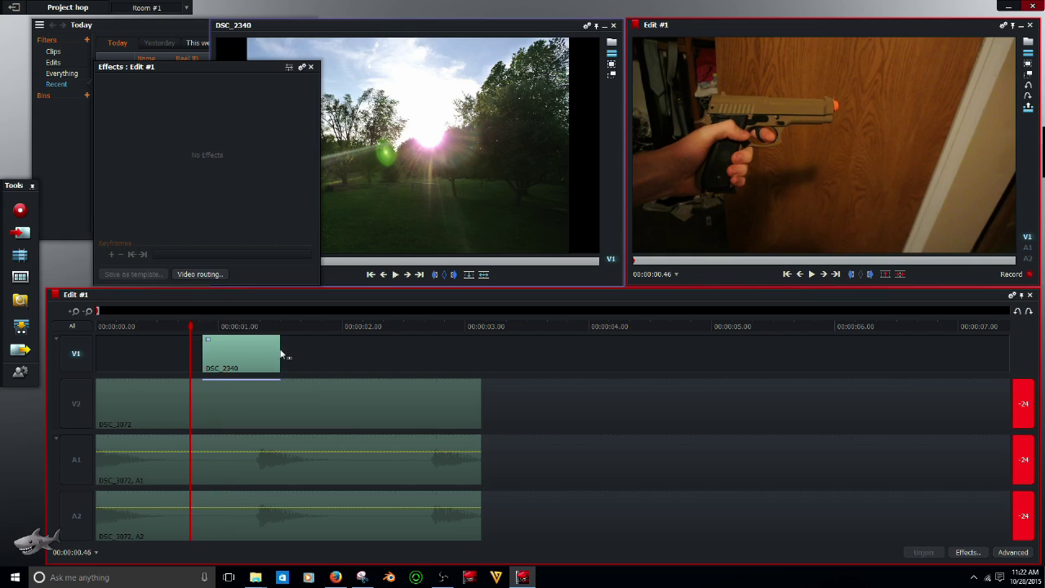
left_click_drag(281, 354, 317, 351)
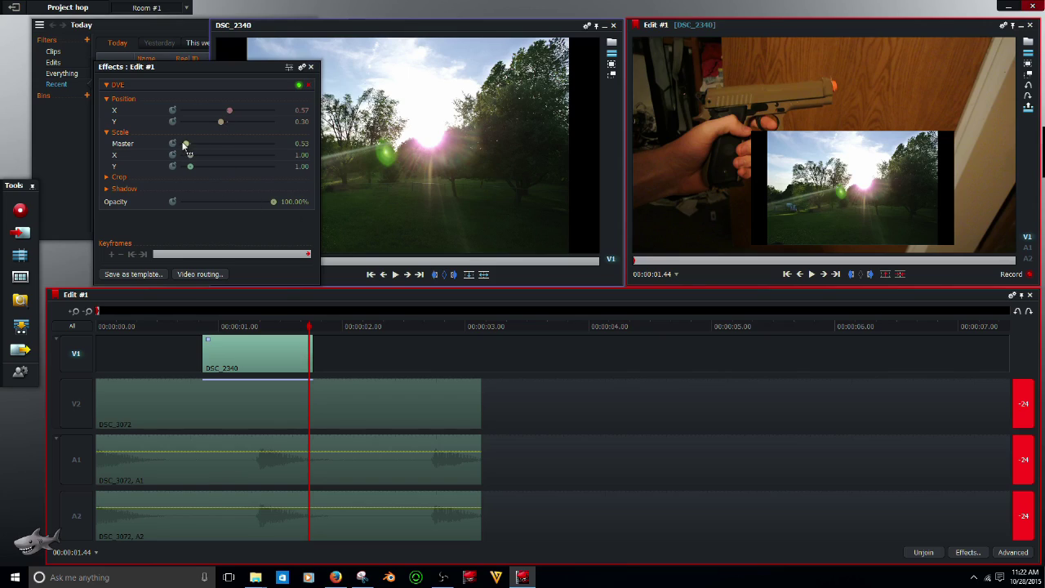
Crop the overlay's top and left (left 8.67%) and move it to position 0.60/0.55
left_click(119, 178)
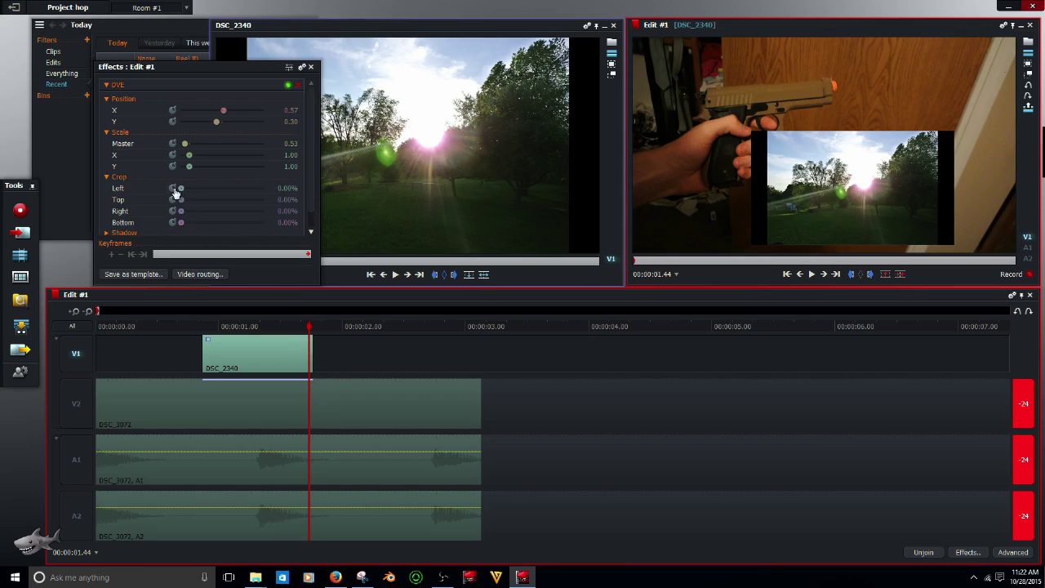
left_click_drag(181, 200, 181, 230)
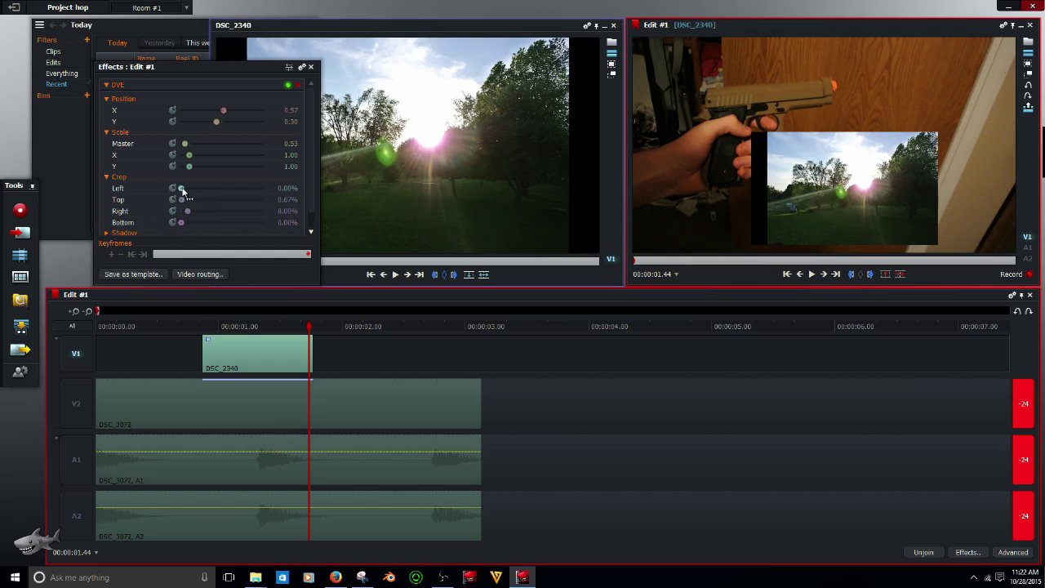
left_click_drag(181, 188, 189, 188)
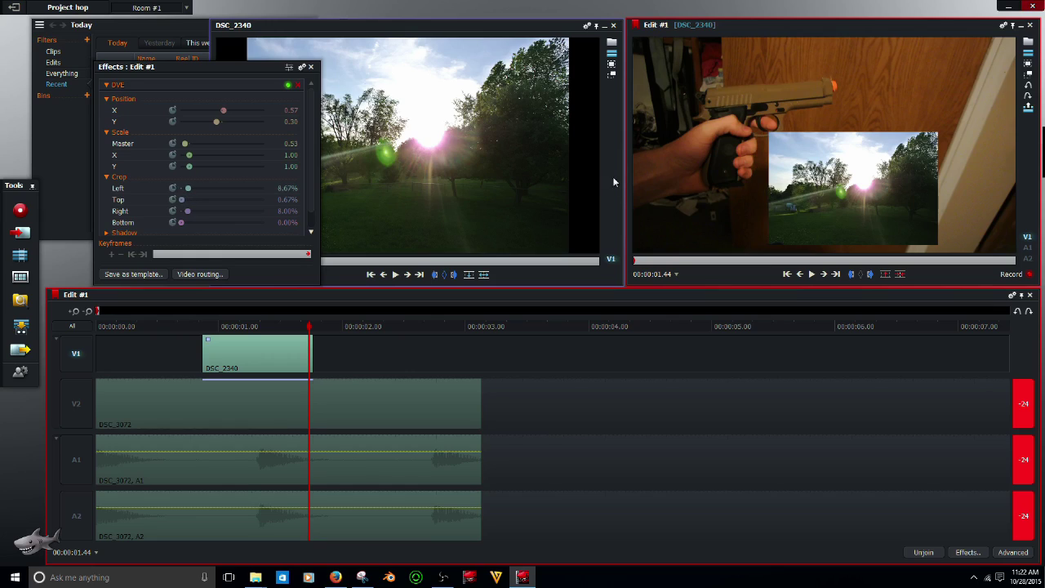
left_click_drag(857, 197, 865, 143)
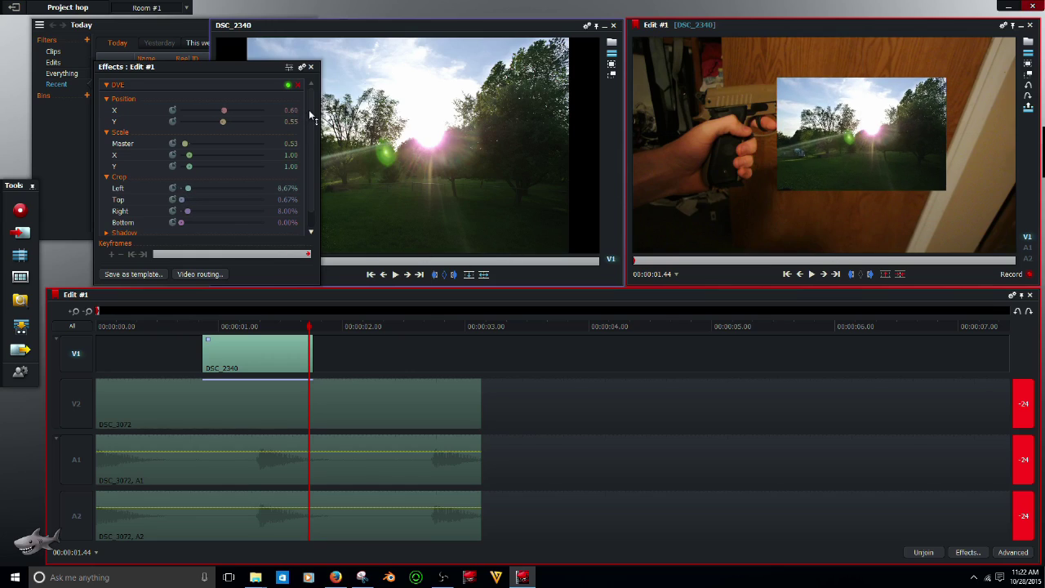
scroll(311, 117, "down", 1)
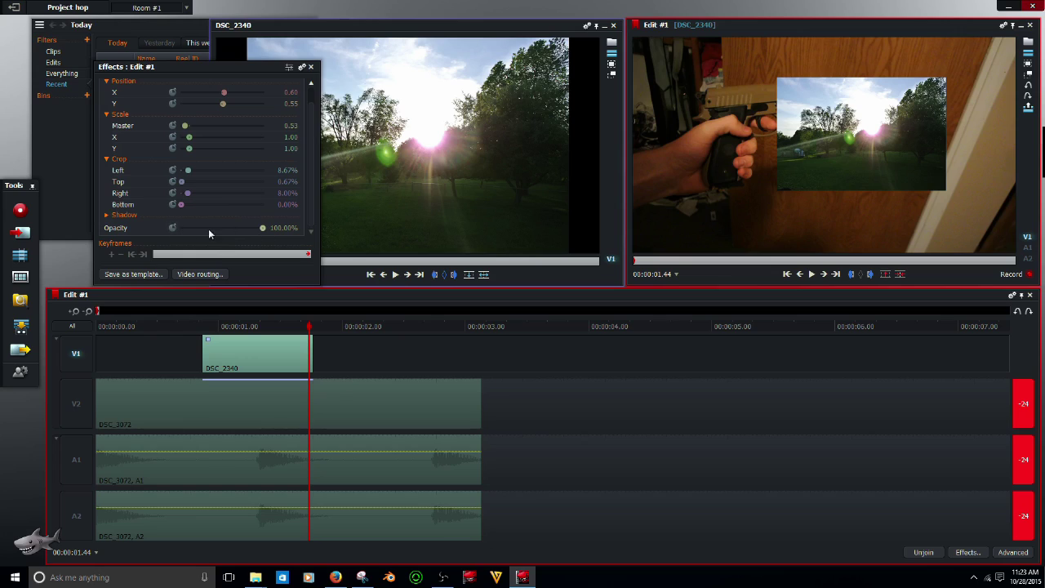
Keyframe the overlay's opacity from 0% at the clip start to 100% a few frames later, then play
left_click_drag(261, 229, 175, 245)
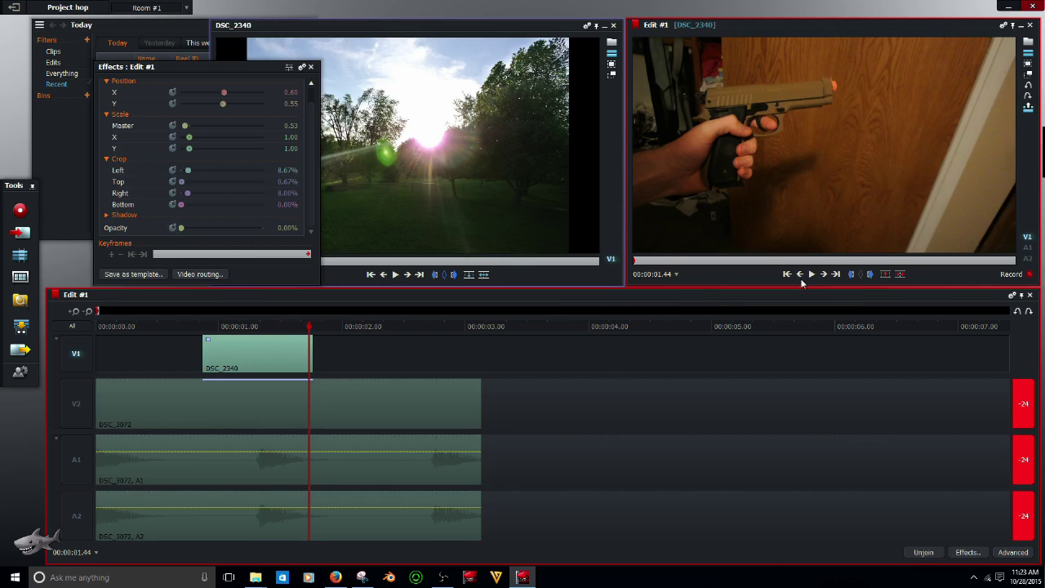
left_click(200, 345)
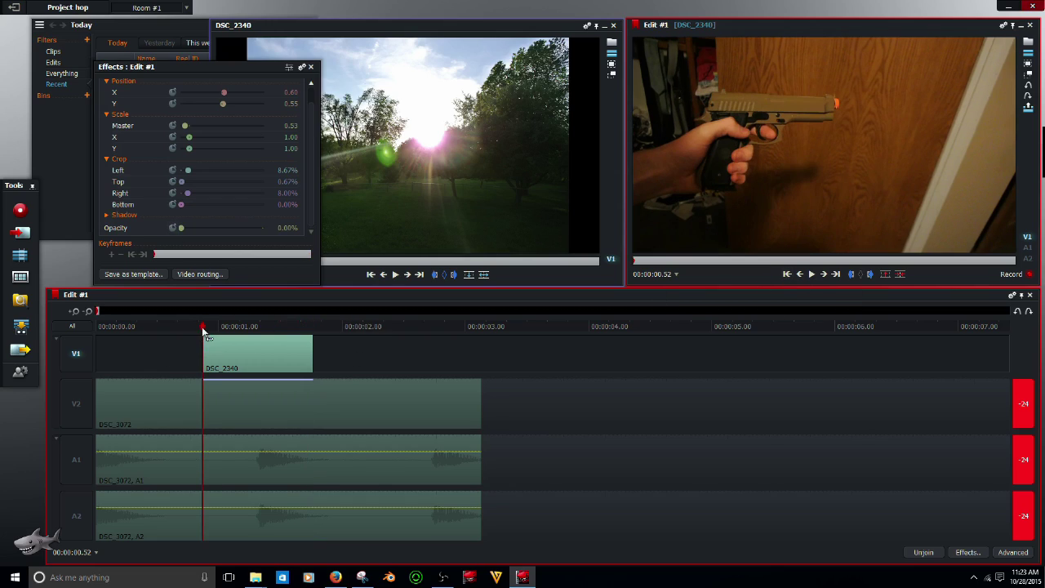
left_click(172, 229)
left_click_drag(204, 327, 214, 330)
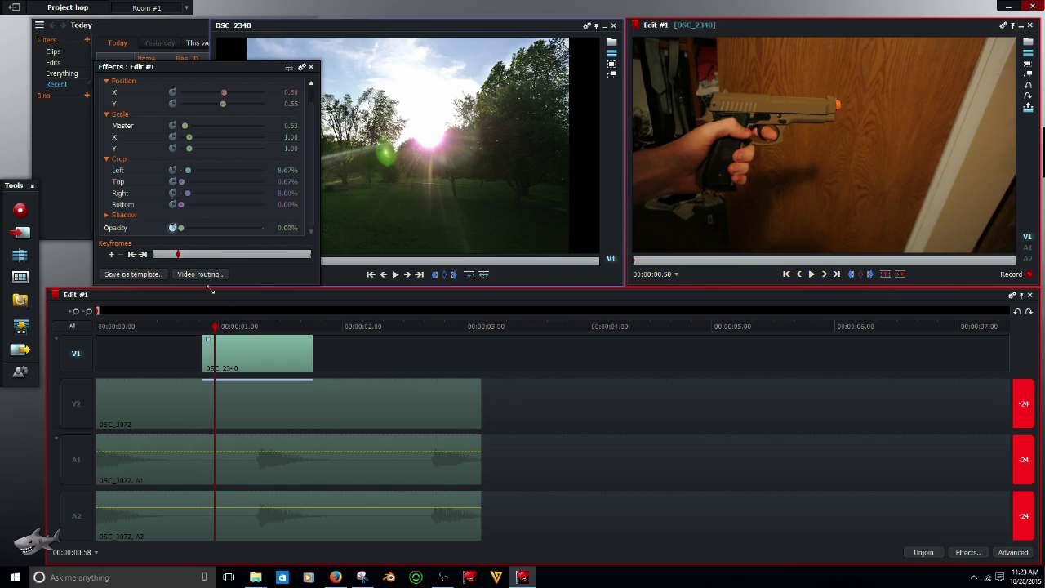
left_click_drag(183, 231, 285, 240)
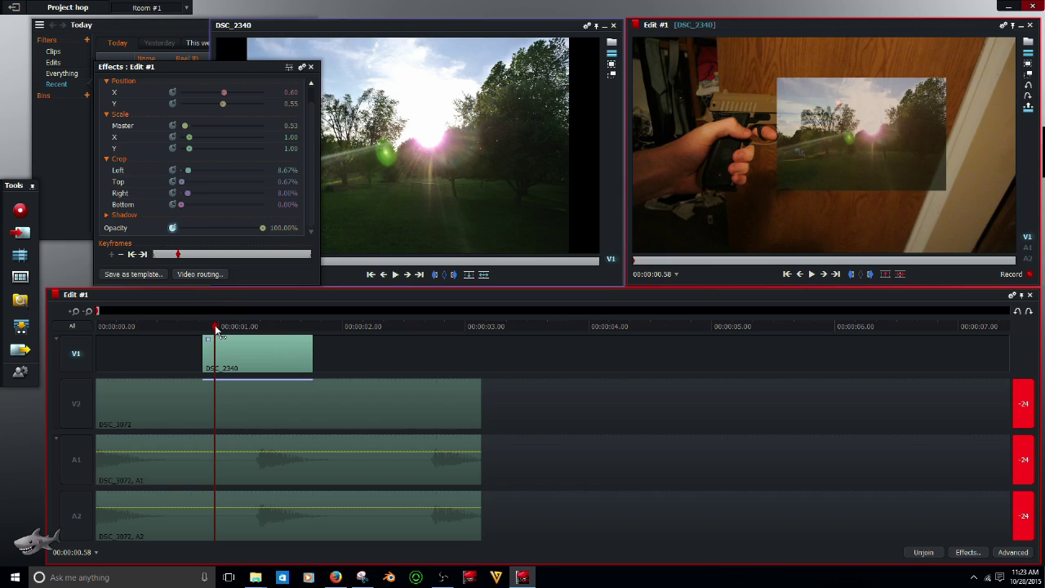
left_click_drag(217, 329, 194, 328)
left_click(813, 275)
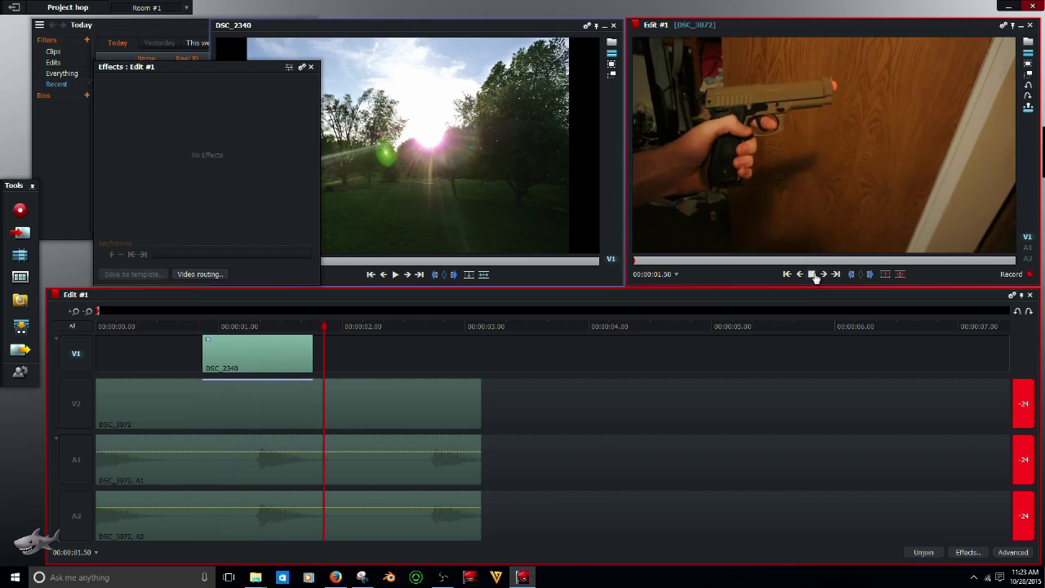
Set the overlay's opacity keyframe on its last frame to 100% instead of 4.40%
left_click(812, 275)
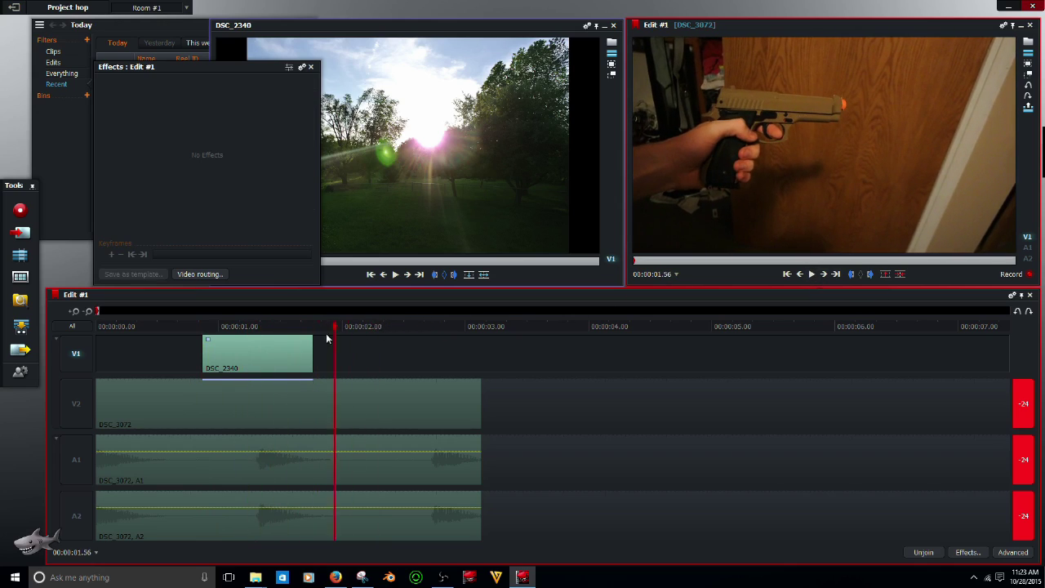
left_click_drag(327, 338, 309, 354)
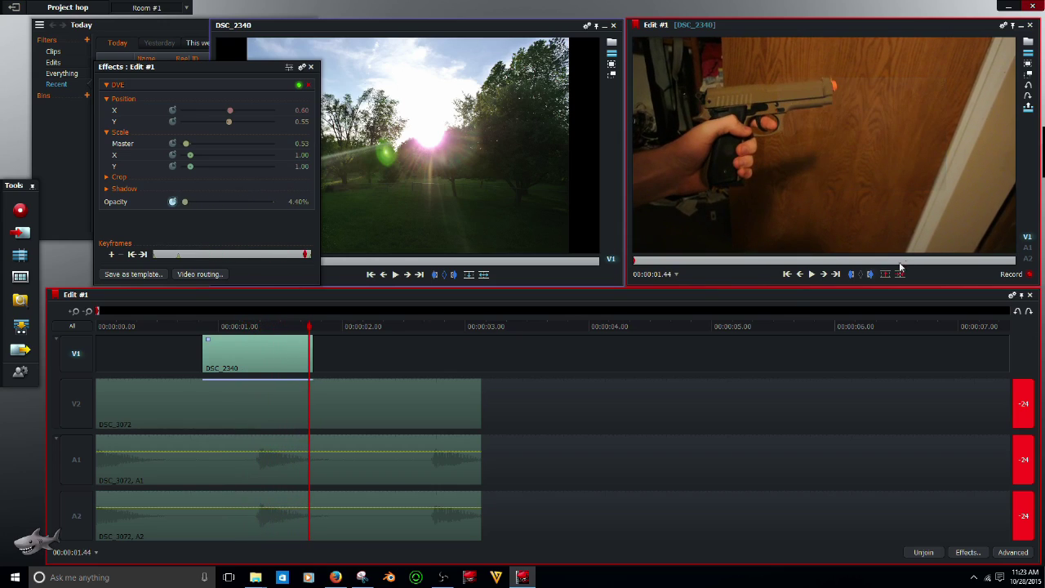
left_click(822, 275)
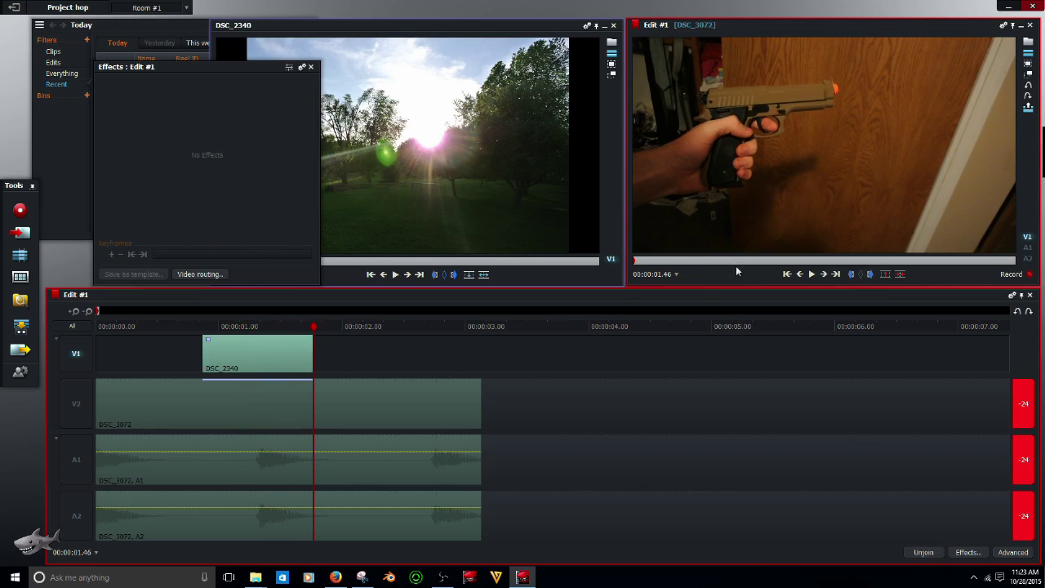
key("a")
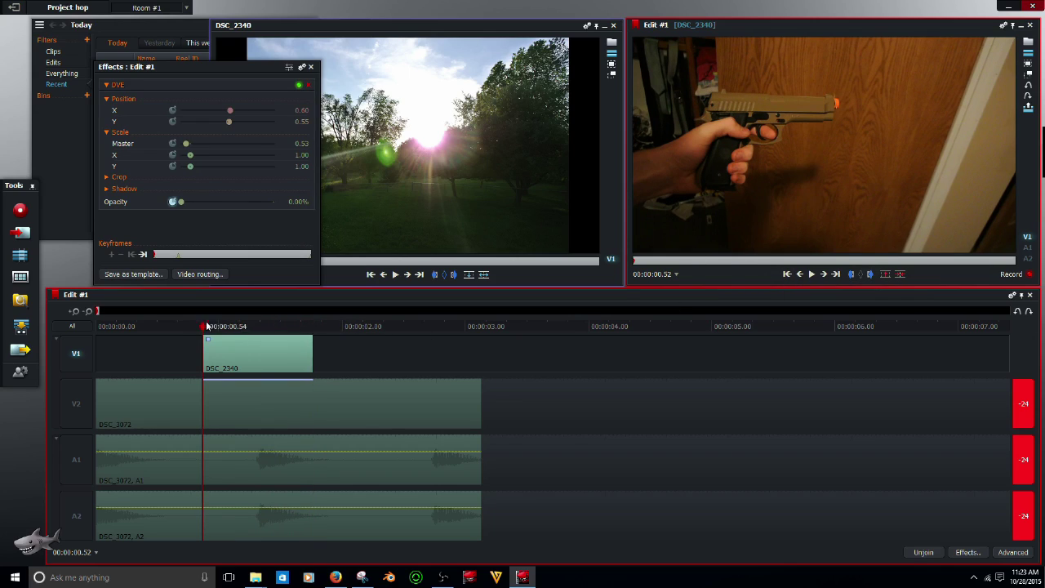
left_click(294, 329)
left_click_drag(294, 329, 309, 330)
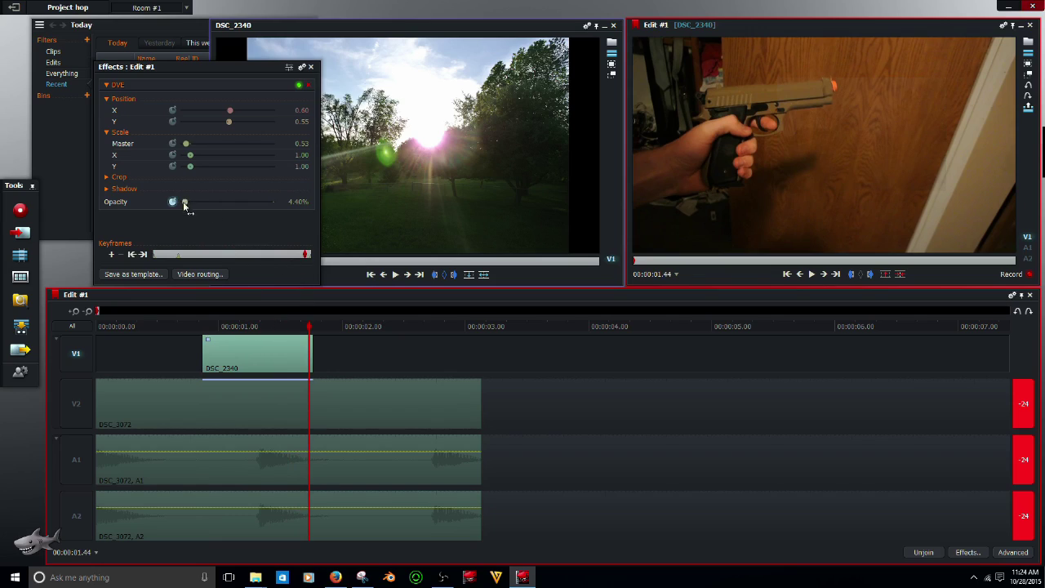
left_click_drag(184, 201, 297, 206)
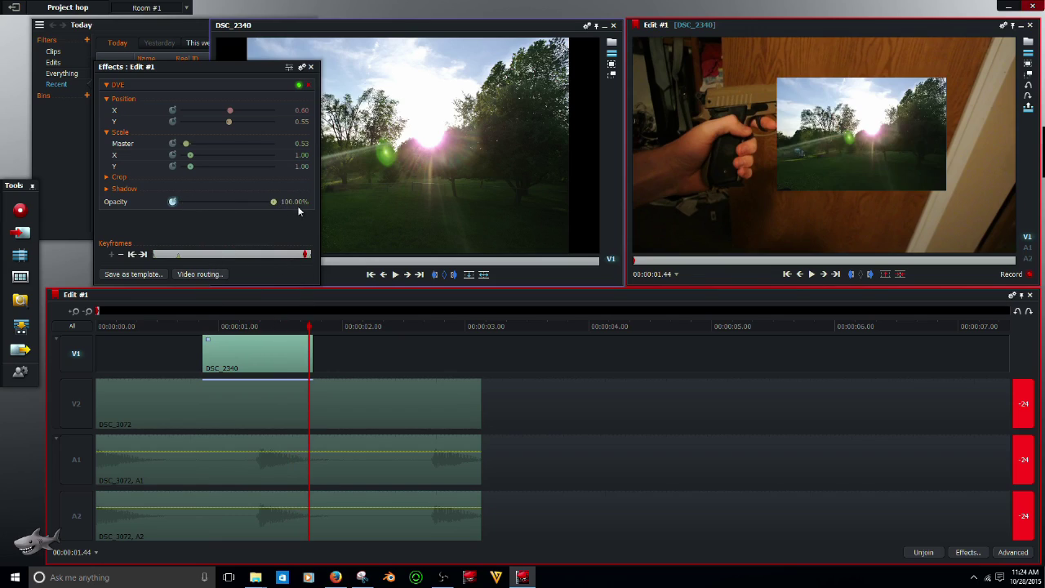
Play the overlay back from its start to review the fade-in
left_click(319, 331)
left_click_drag(319, 331, 204, 341)
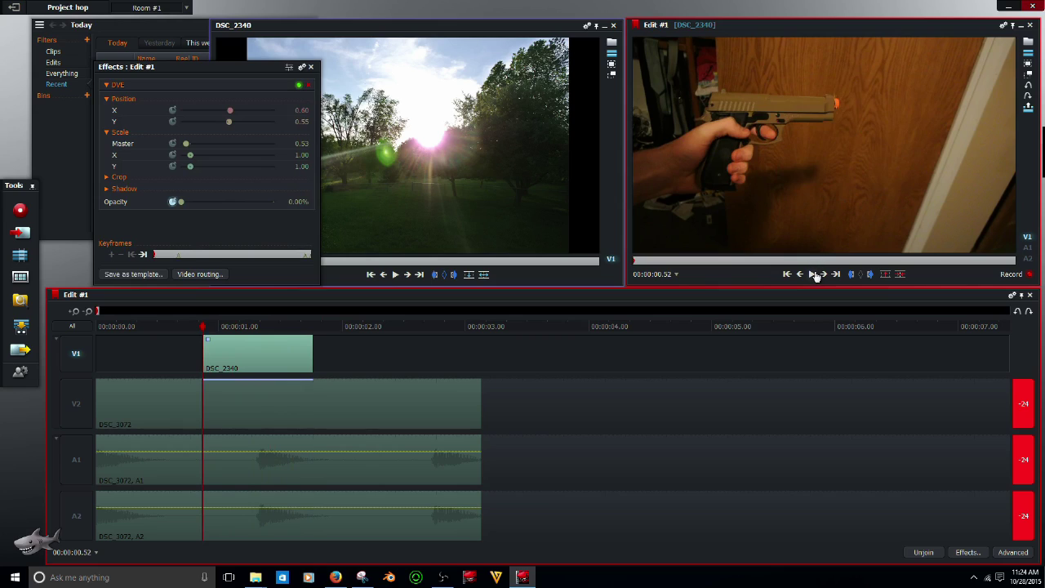
left_click(812, 275)
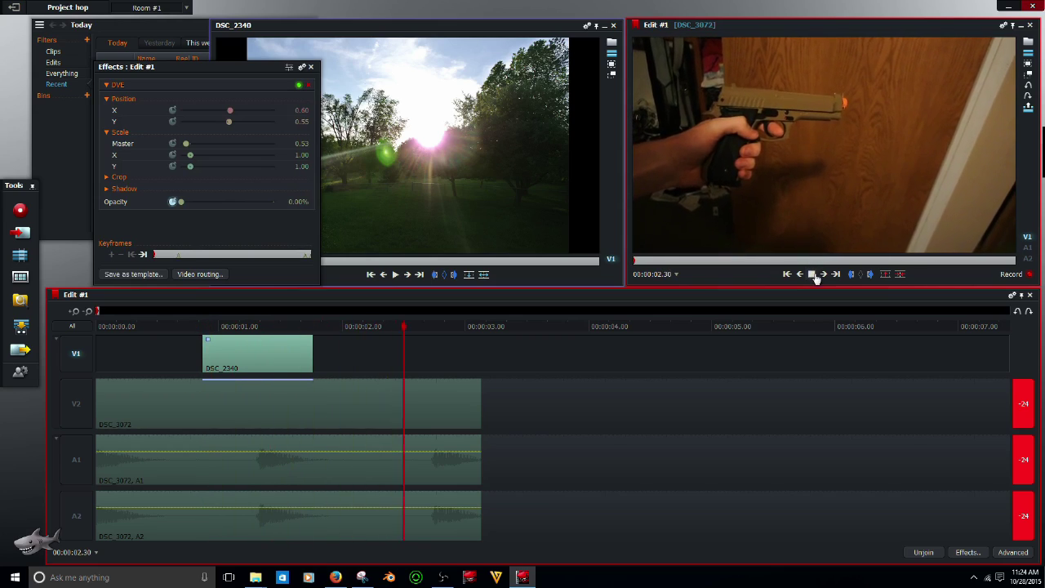
left_click(813, 276)
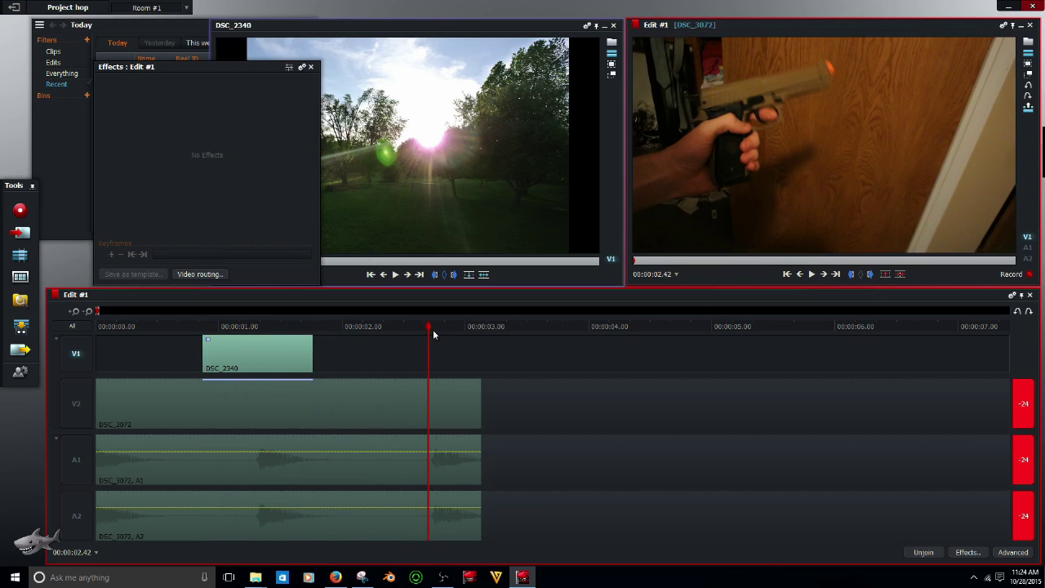